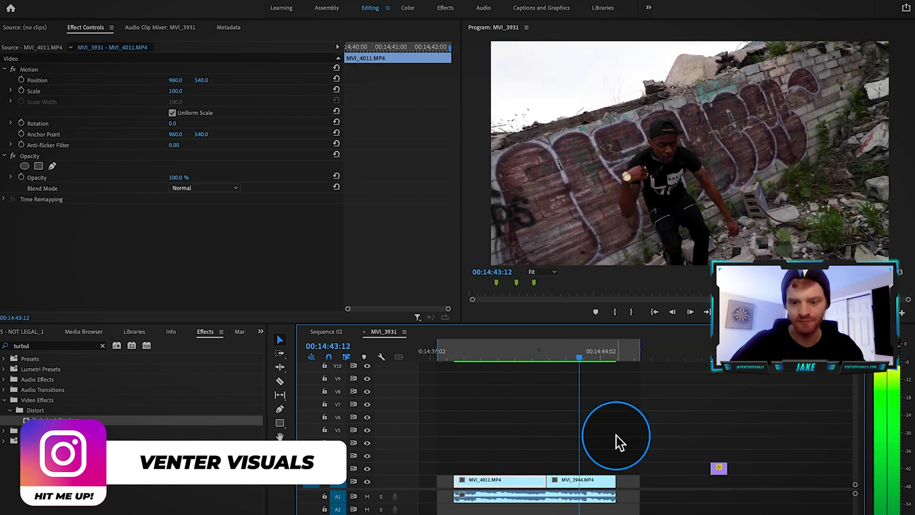
Stop playback near the cut and check the MVI_4011, MVI_3944 and song audio clips
left_click(523, 479)
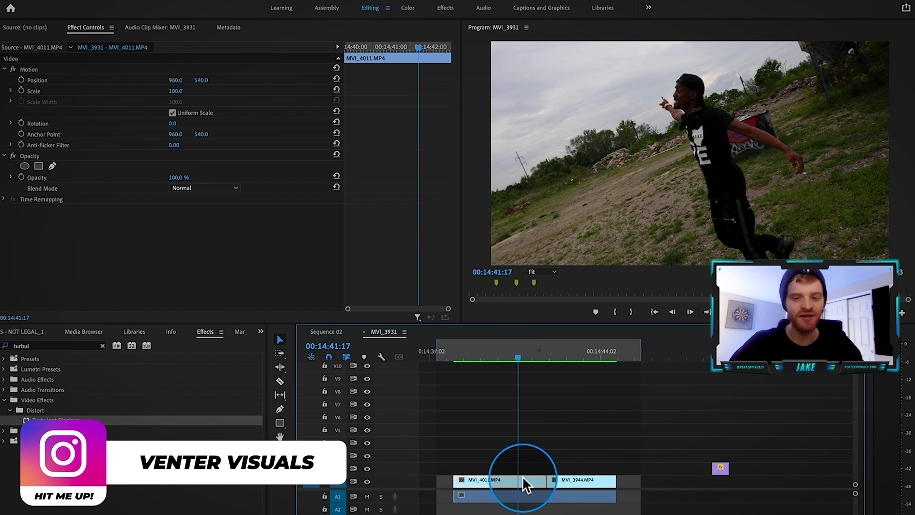
left_click(552, 467)
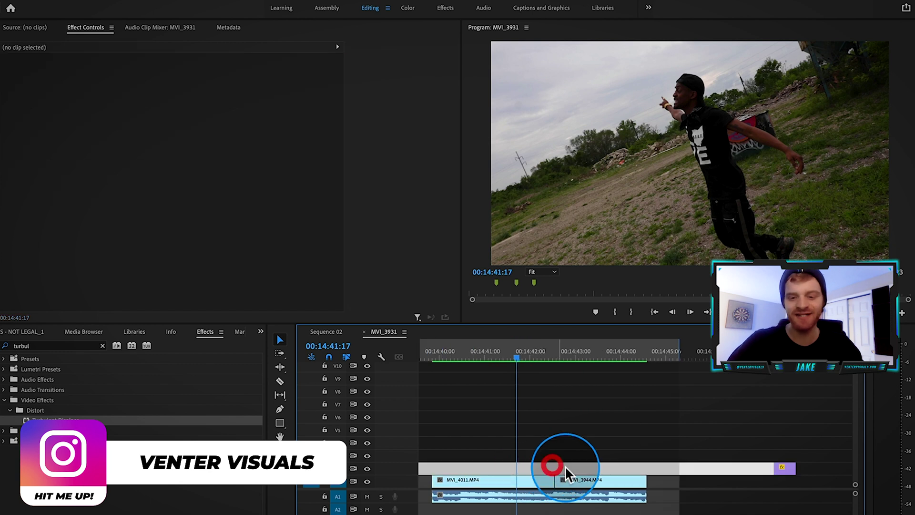
left_click(593, 479)
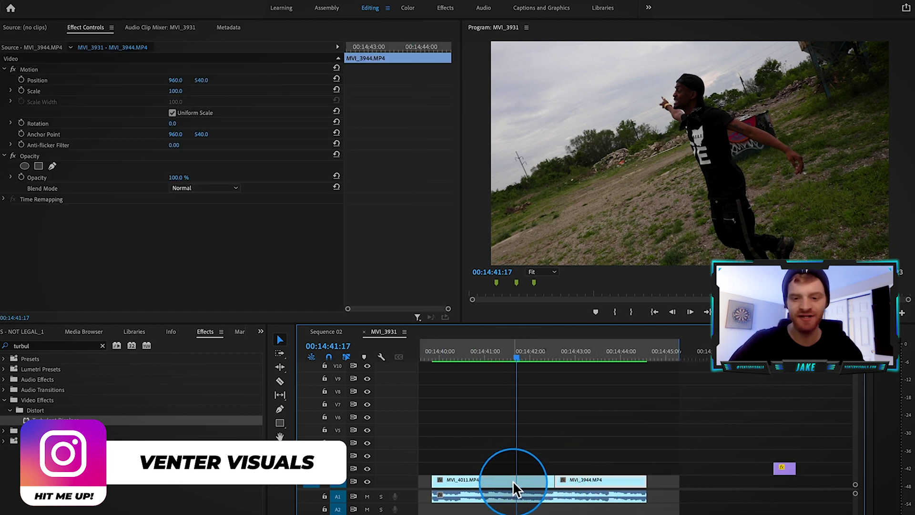
left_click(512, 481)
left_click(610, 468)
scroll(603, 491, "up", 5)
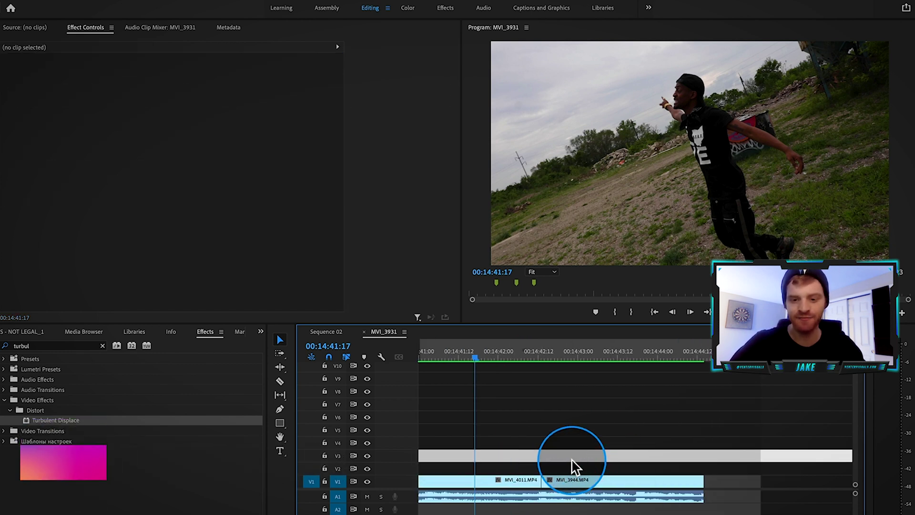
left_click(598, 501)
scroll(596, 462, "down", 5)
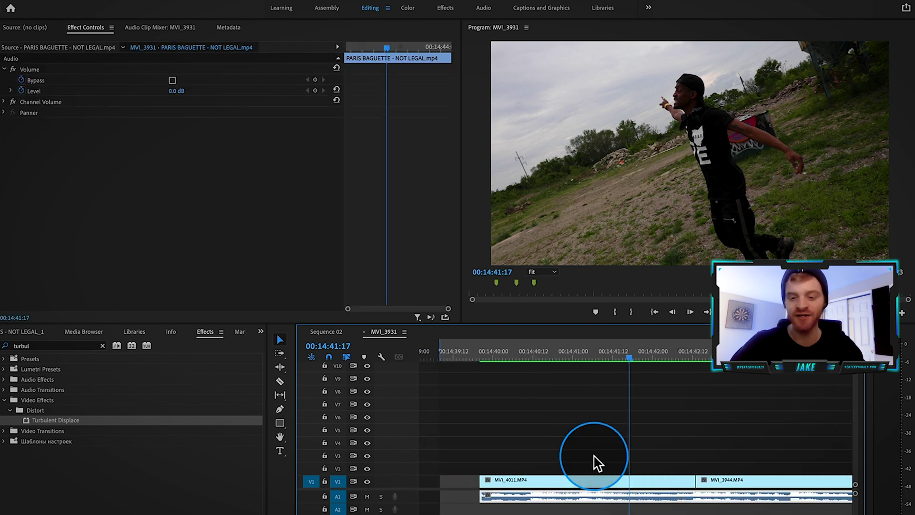
Zoom in around the cut and scrub the audio waveform from 00:14:41:09 for the hi-hat
left_click(600, 357)
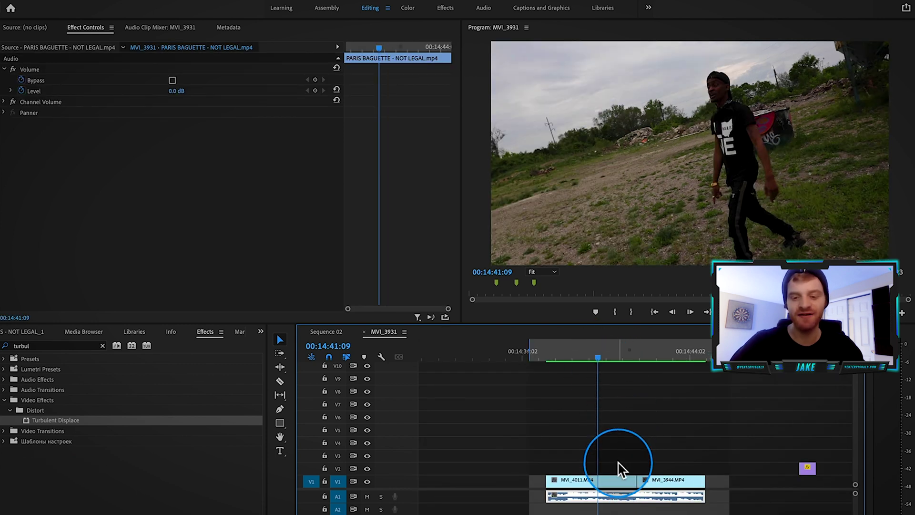
scroll(619, 468, "up", 5)
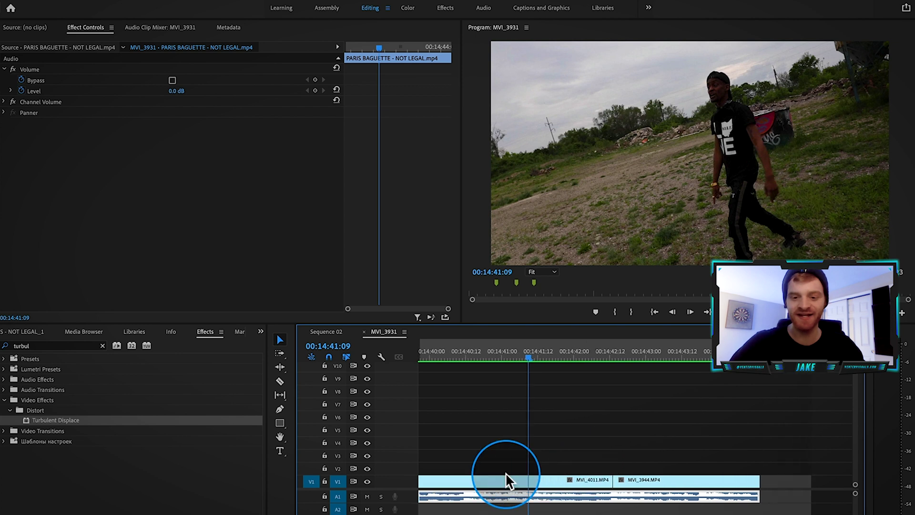
left_click(546, 492)
left_click(587, 457)
left_click(575, 491)
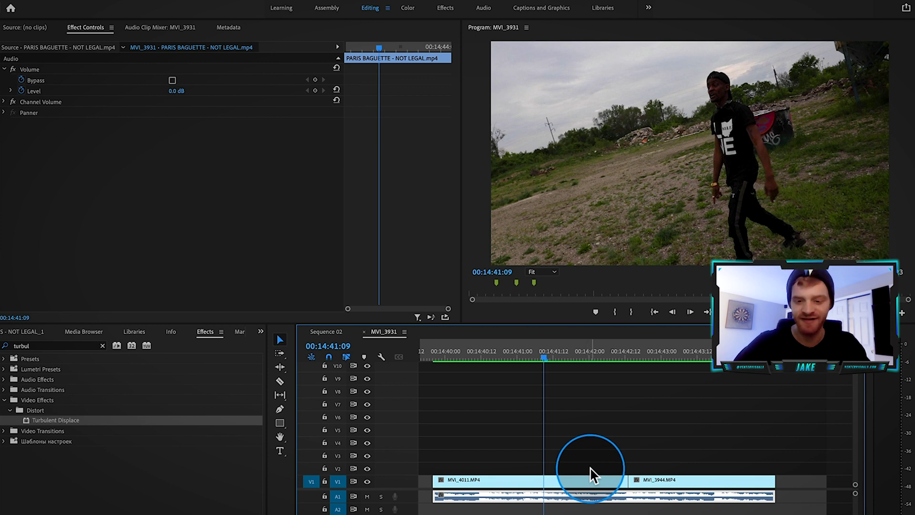
scroll(593, 498, "up", 2)
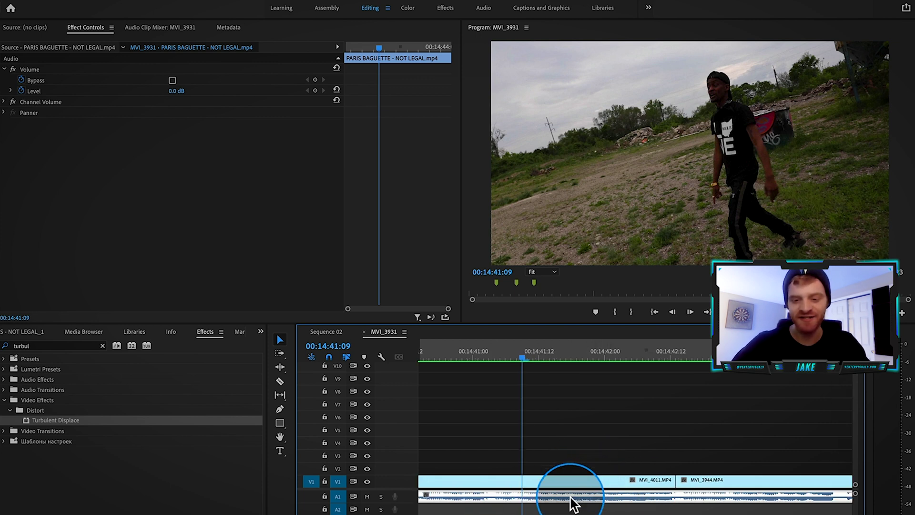
left_click(557, 496)
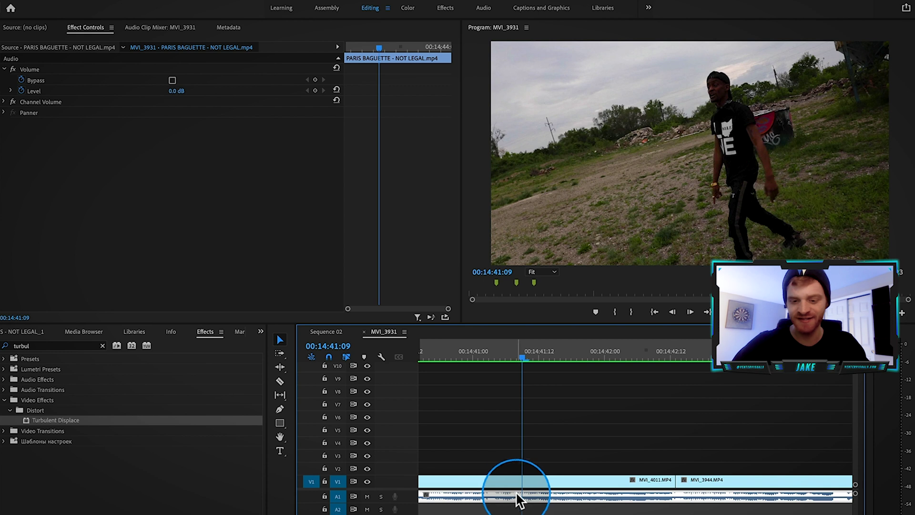
Place the playhead at 00:14:41:19, just before the cut to MVI_3944
key("Left")
scroll(567, 503, "up", 2)
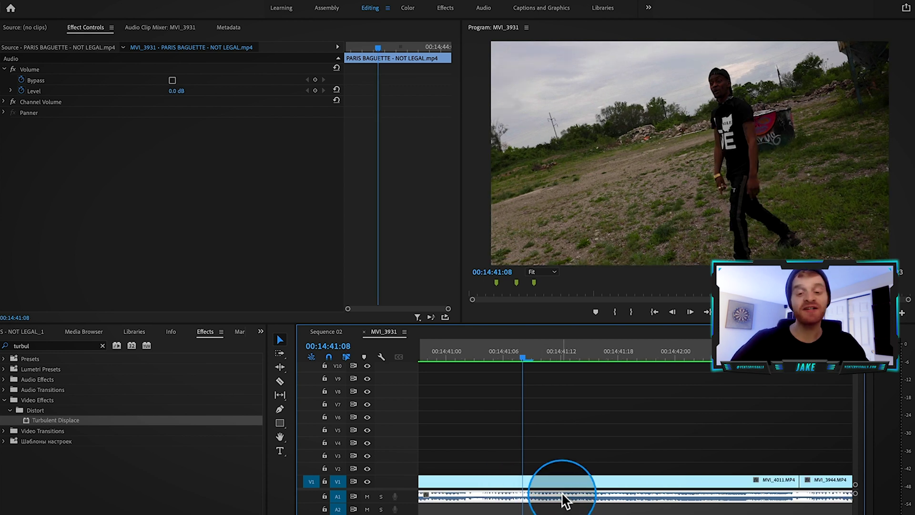
scroll(565, 500, "down", 2)
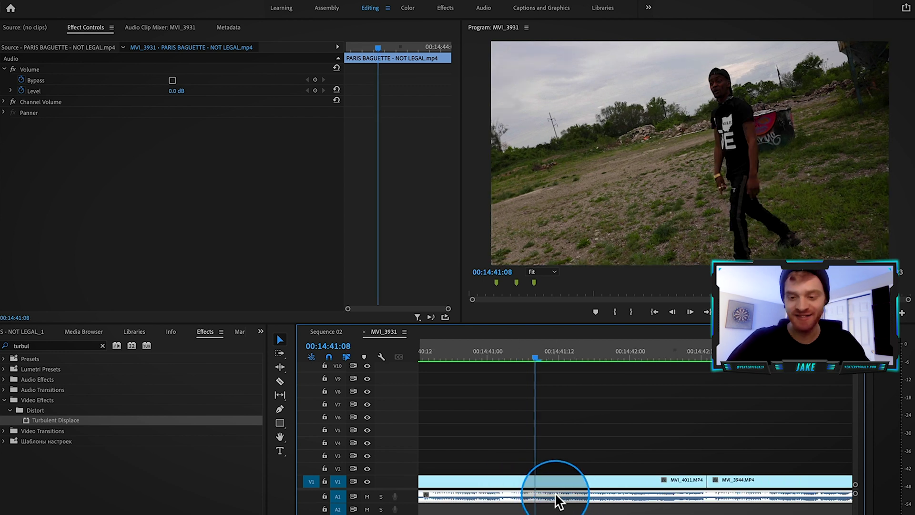
scroll(555, 485, "up", 1)
left_click(658, 358)
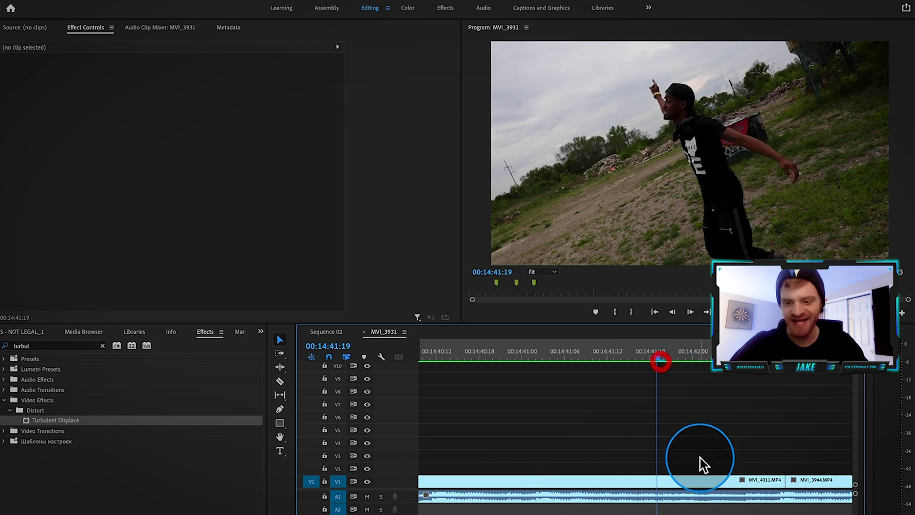
scroll(667, 470, "down", 2)
Razor MVI_4011 at 00:14:41:19 and delete its tail, leaving a gap before MVI_3944
key("c")
key("ctrl+z")
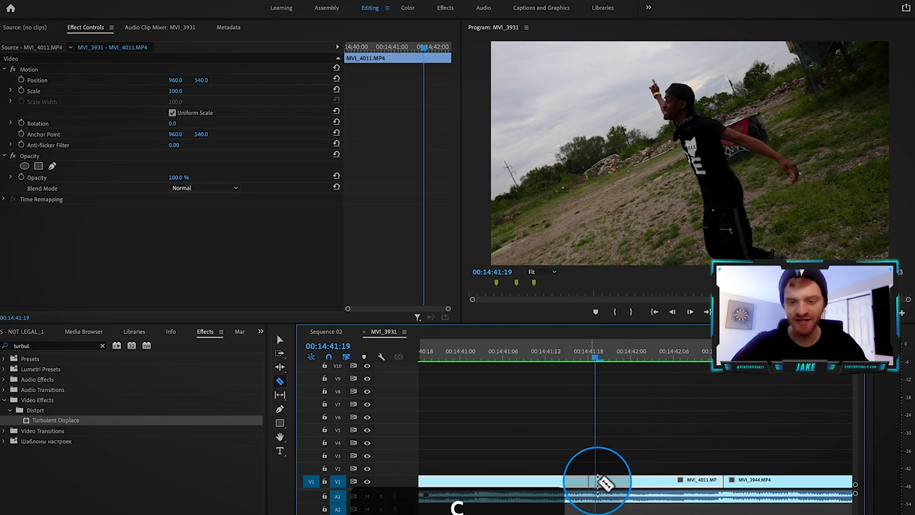
left_click(596, 480)
key("v")
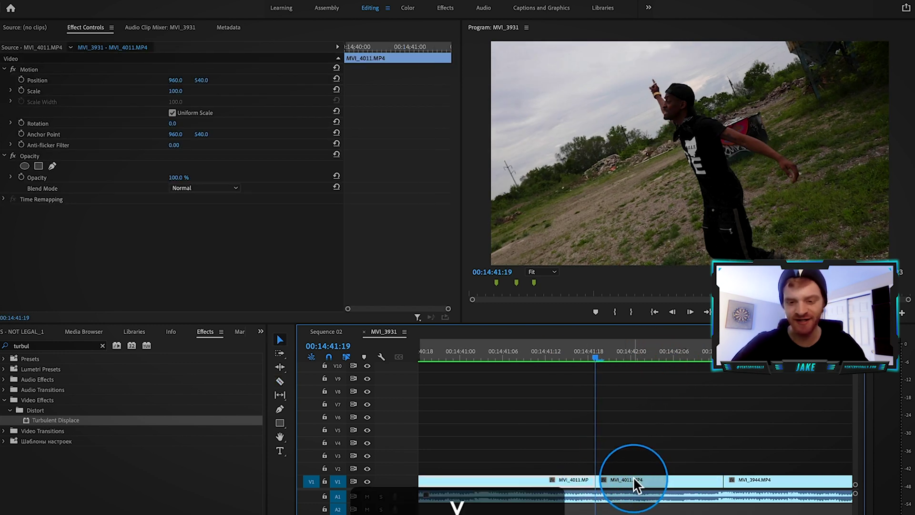
left_click(631, 477)
key("BackSpace")
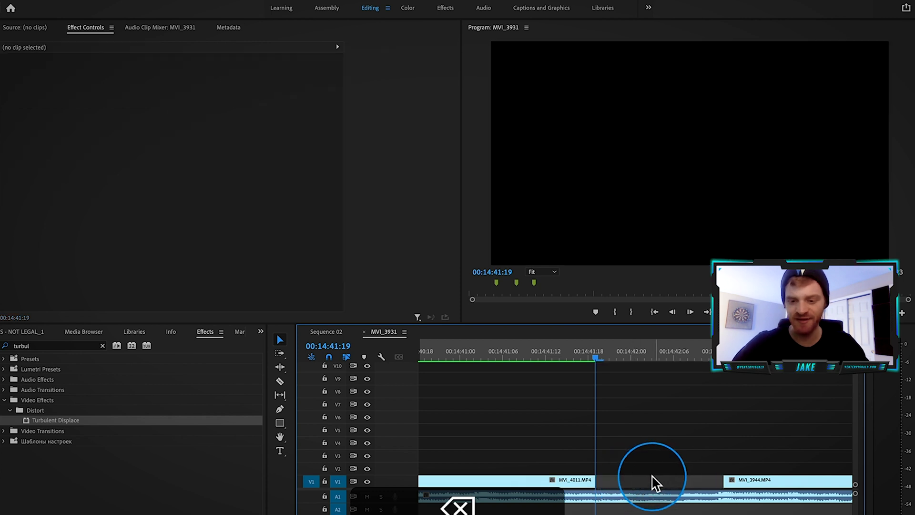
Alt-drag a copy of MVI_4011 to V2, split it at 00:14:41:15, and slide the piece later
left_click(565, 479)
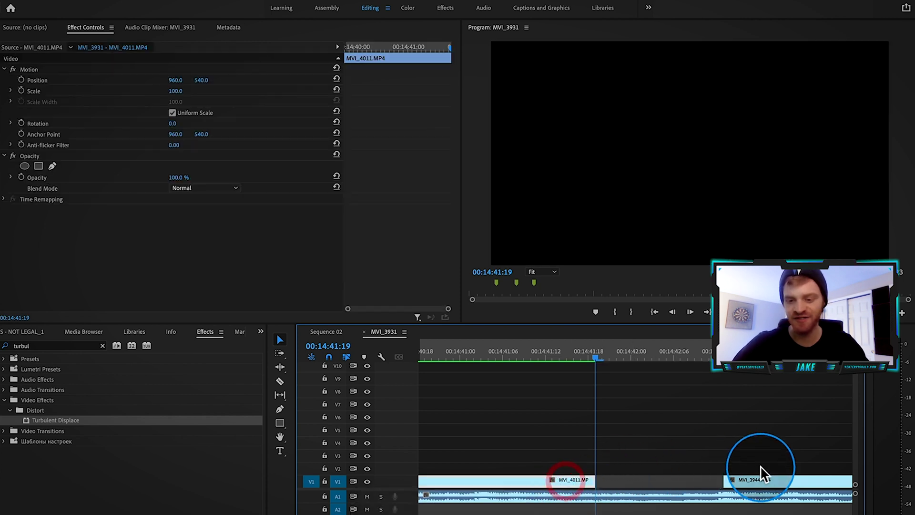
left_click(758, 483)
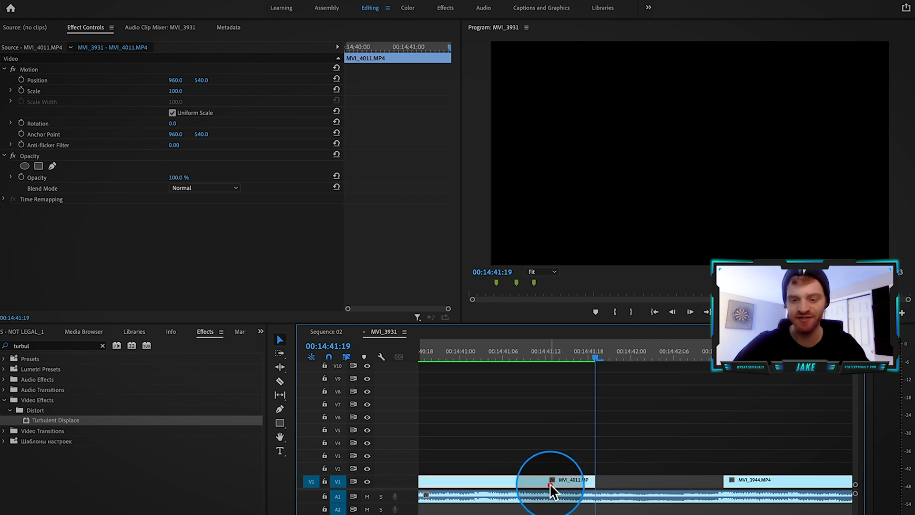
left_click_drag(550, 483, 548, 467)
scroll(548, 467, "up", 3)
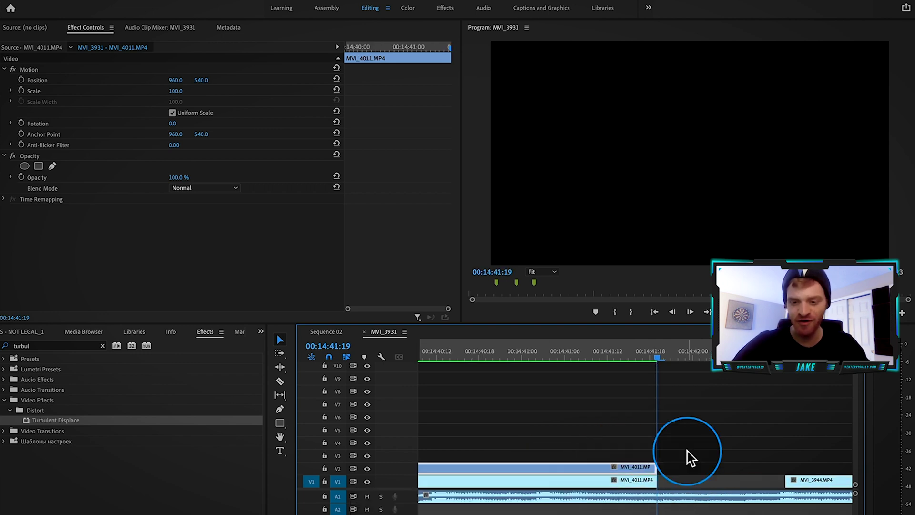
key("Left")
key("Left")
key("Left")
key("Left")
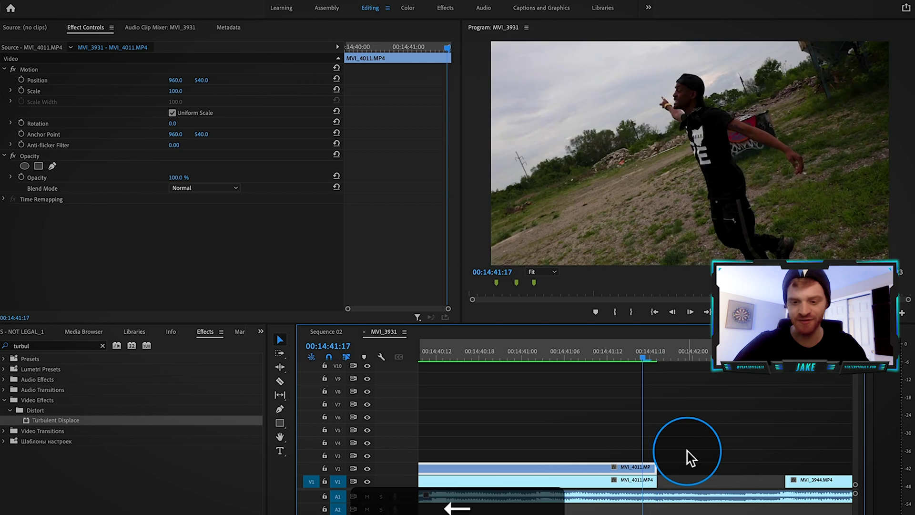
key("c")
left_click(629, 467)
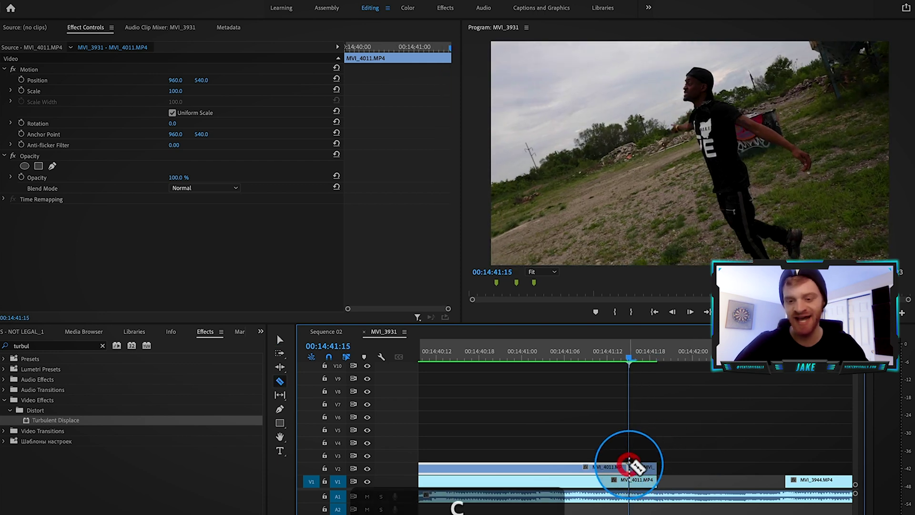
key("v")
mouse_move(612, 470)
left_mouse_down()
mouse_move(670, 472)
mouse_move(674, 489)
left_mouse_up()
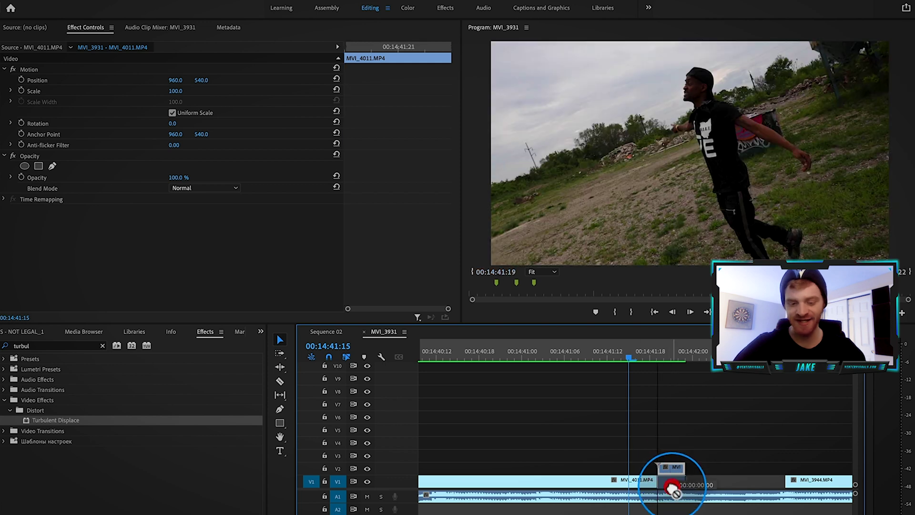
Reverse the short clip's speed and Option-drag a duplicate right after it on V1
key("super+r")
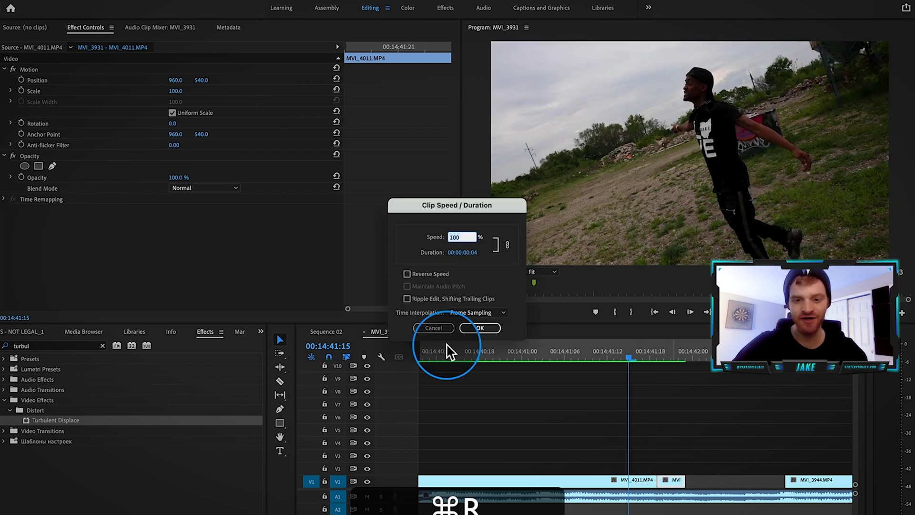
left_click(424, 276)
left_click(489, 329)
left_click(650, 356)
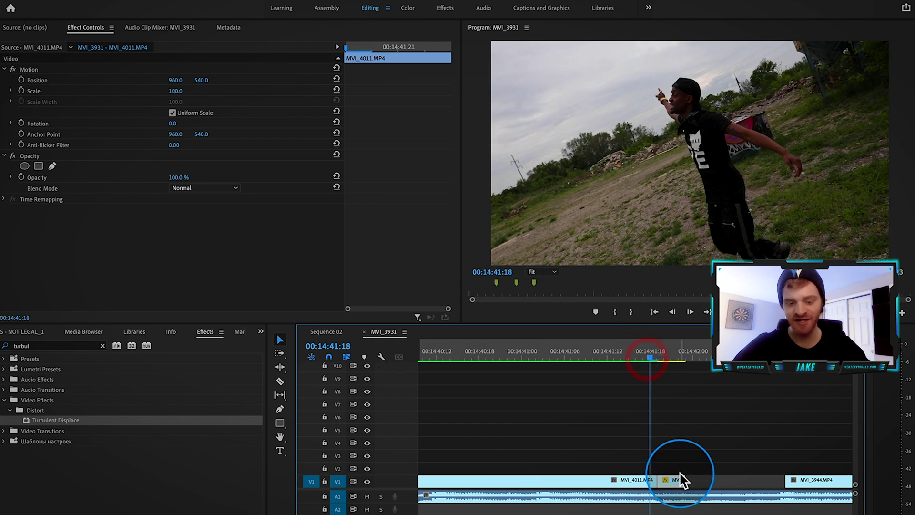
left_click_drag(677, 481, 763, 481)
Nudge all the stutter copies 6 frames earlier and play back from 00:14:41:02
key("minus")
key("space")
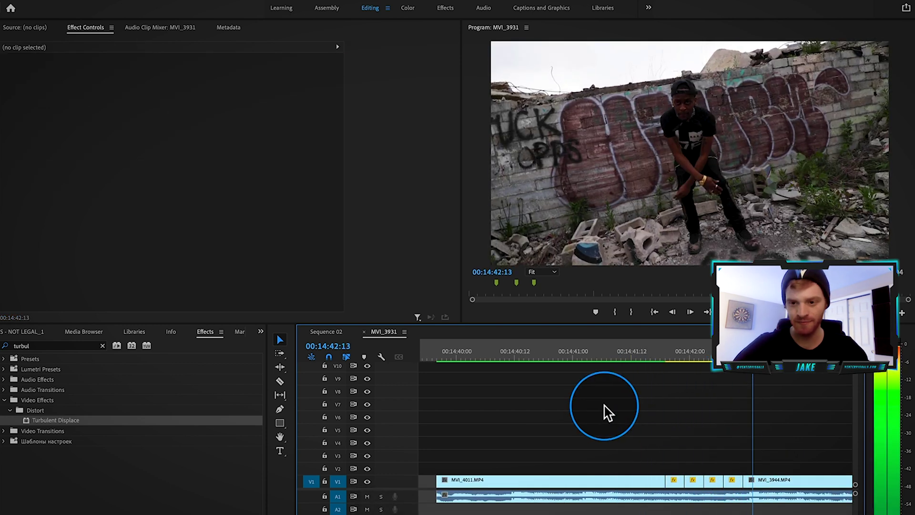
left_click_drag(671, 365, 651, 402)
left_click_drag(730, 461, 645, 486)
left_click(613, 359)
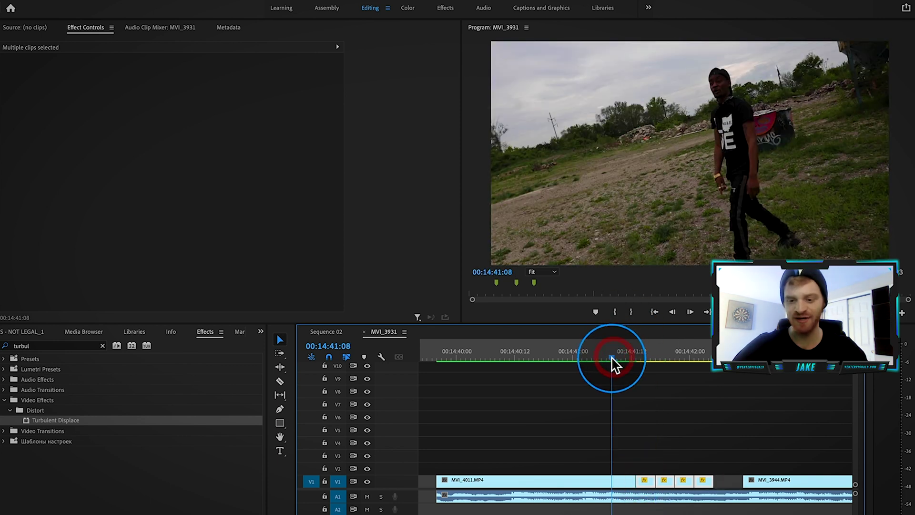
left_click_drag(615, 365, 582, 363)
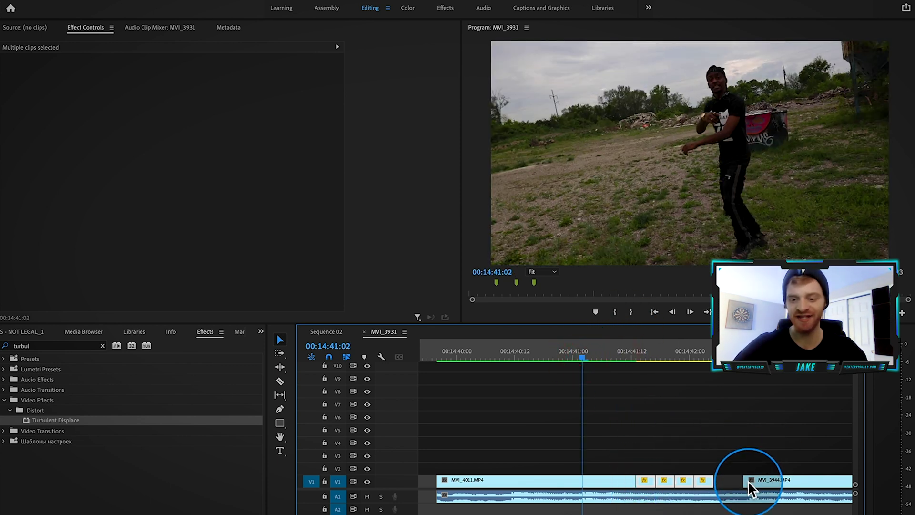
key("space")
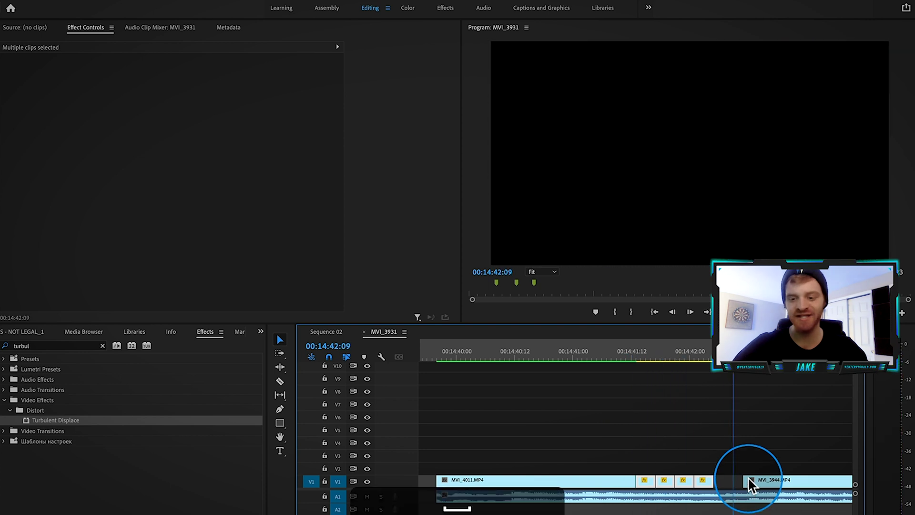
Trim MVI_3944's edge left to close the gap after the stutter copies
left_click(594, 350)
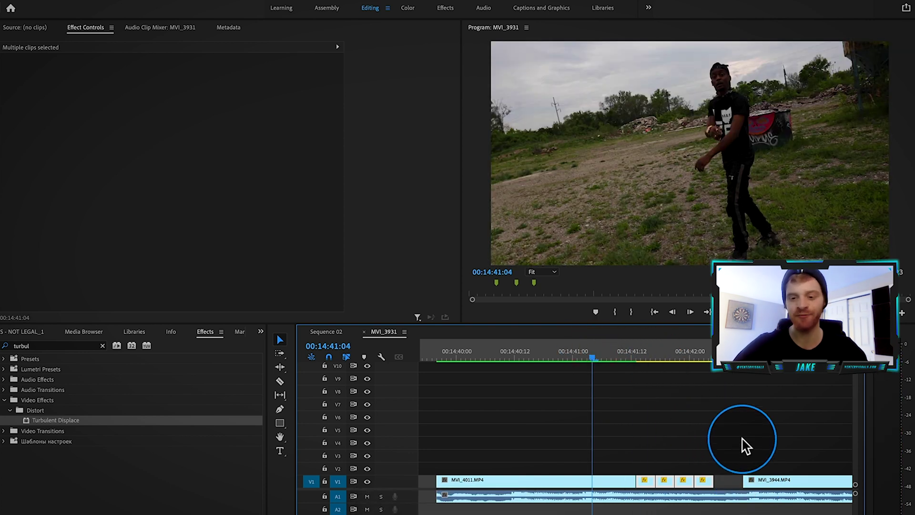
key("space")
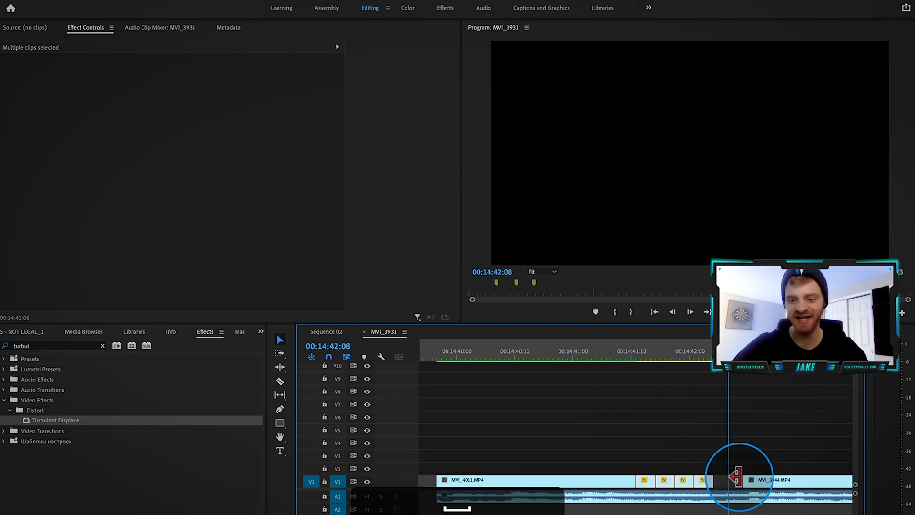
left_click_drag(738, 480, 714, 481)
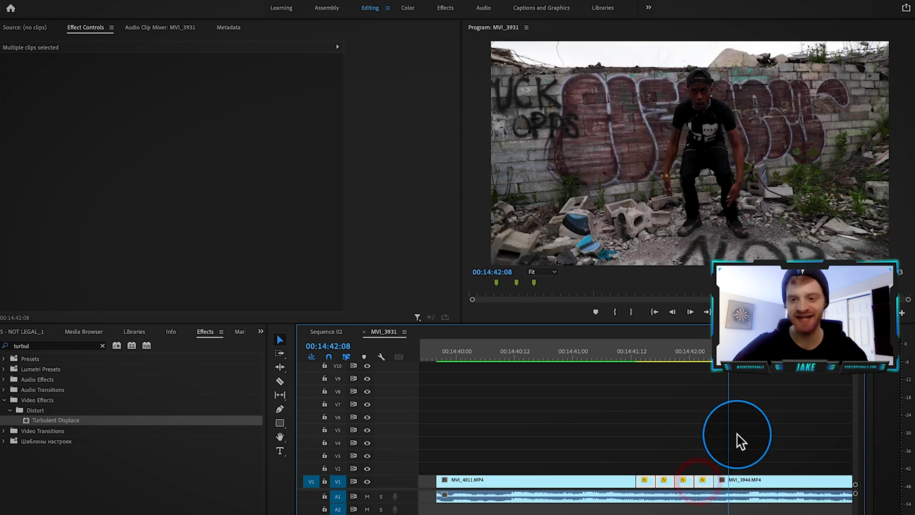
left_click_drag(676, 350, 651, 352)
Set the first stutter copy's Scale to 120 and copy its Motion settings
left_click(637, 481)
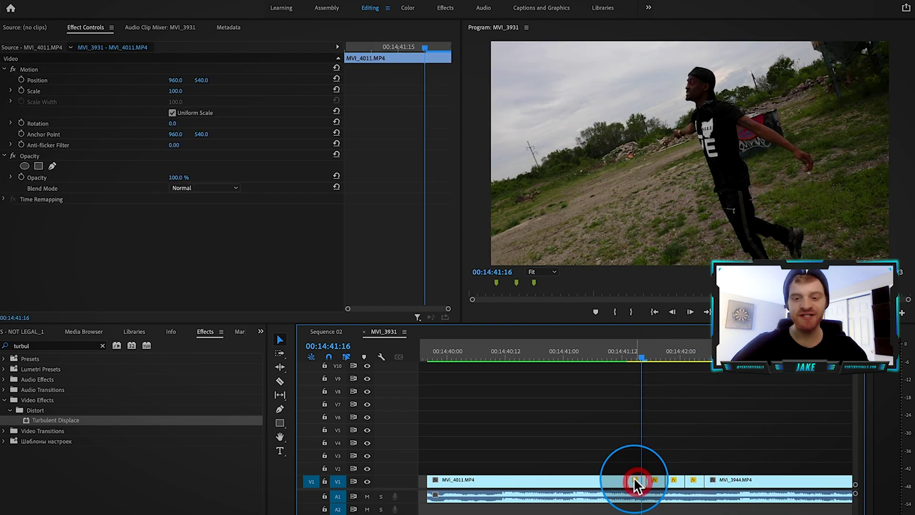
left_click_drag(175, 94, 184, 95)
left_click(74, 69)
key("super+c")
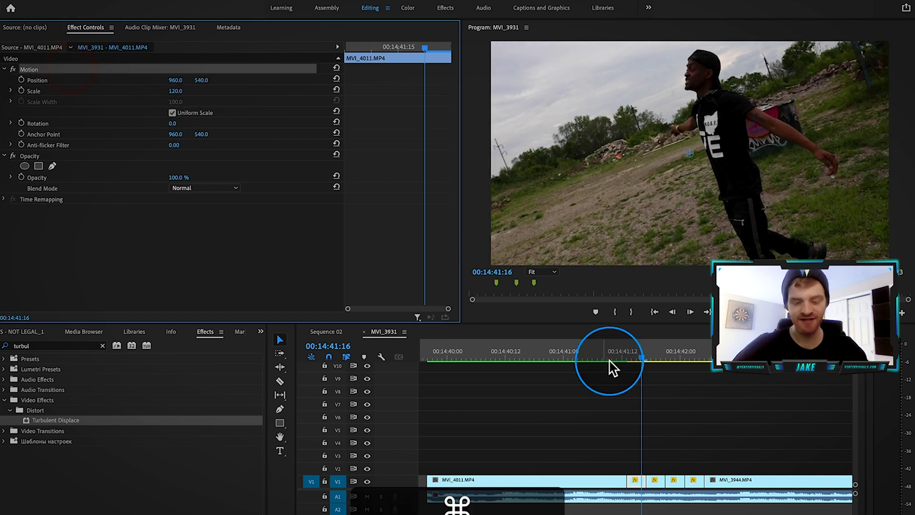
Paste the Motion settings onto the next two stutter copies and preview them
left_click(657, 476)
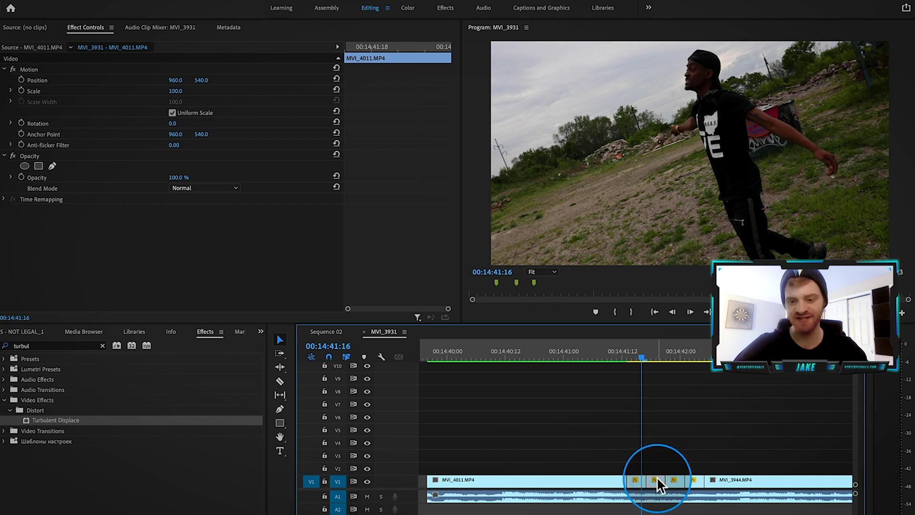
key("super+v")
left_click(677, 480)
key("super+v")
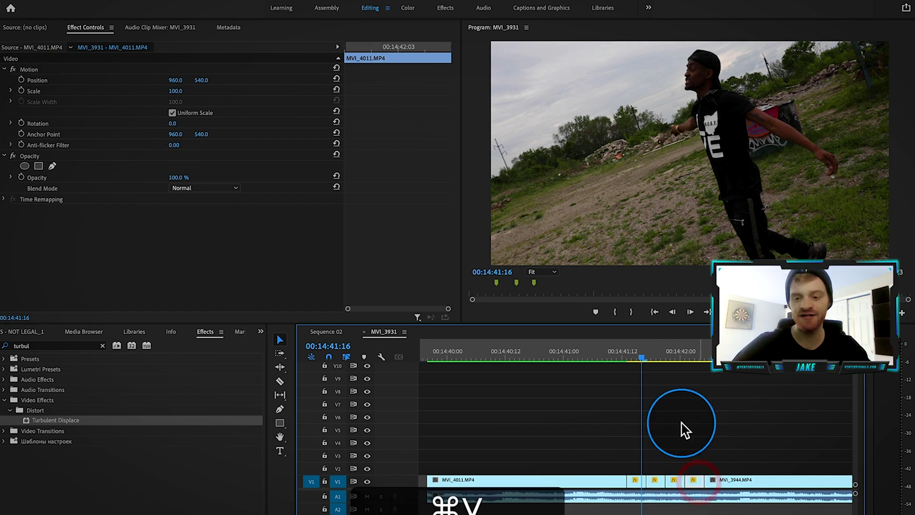
left_click_drag(656, 359, 734, 446)
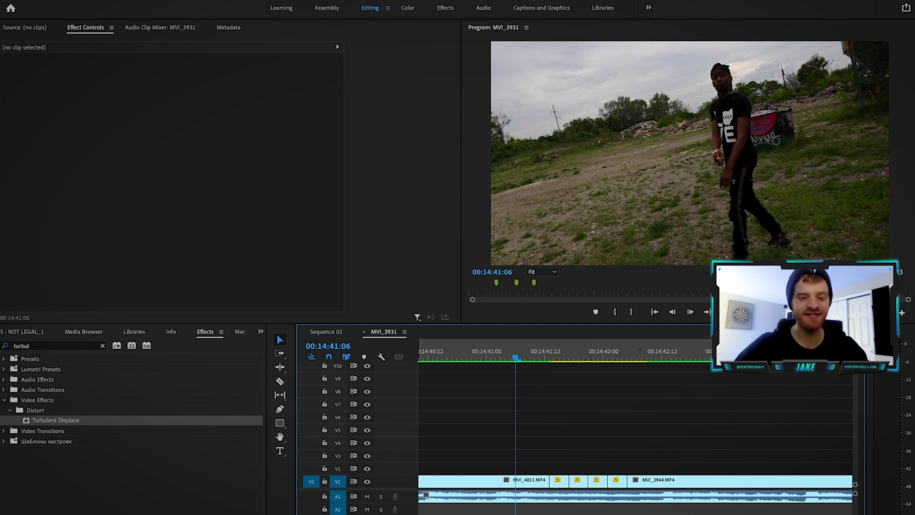
Quick Look Glitch 3.mp4 in Texture Overlays, then step to Glitch 1.mp4 and close the preview
left_click(38, 512)
key("space")
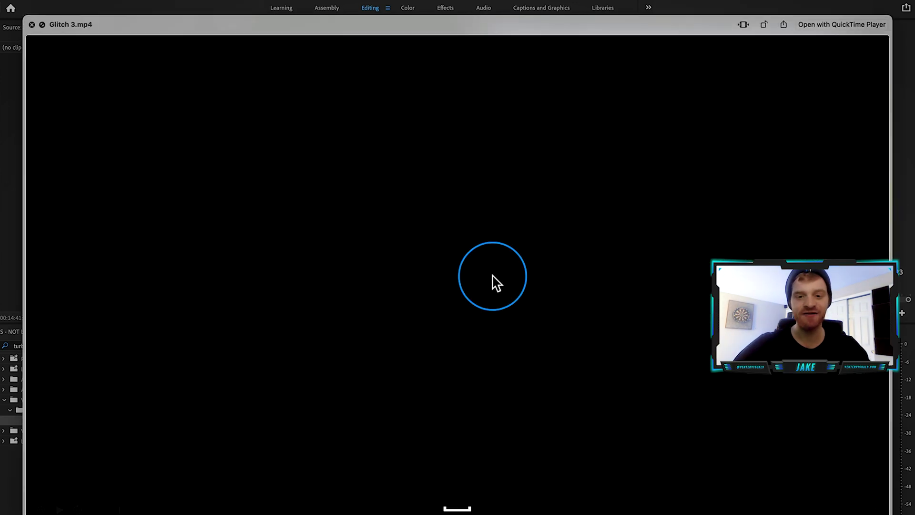
key("Left")
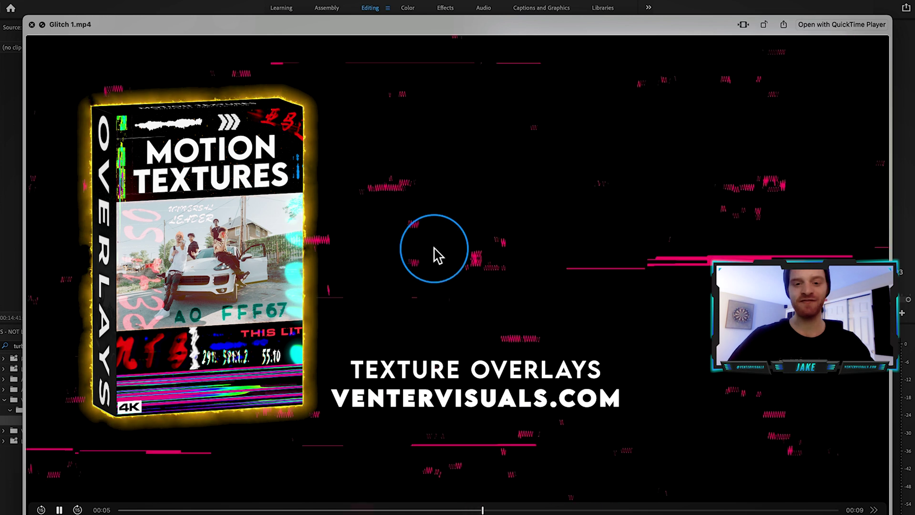
key("space")
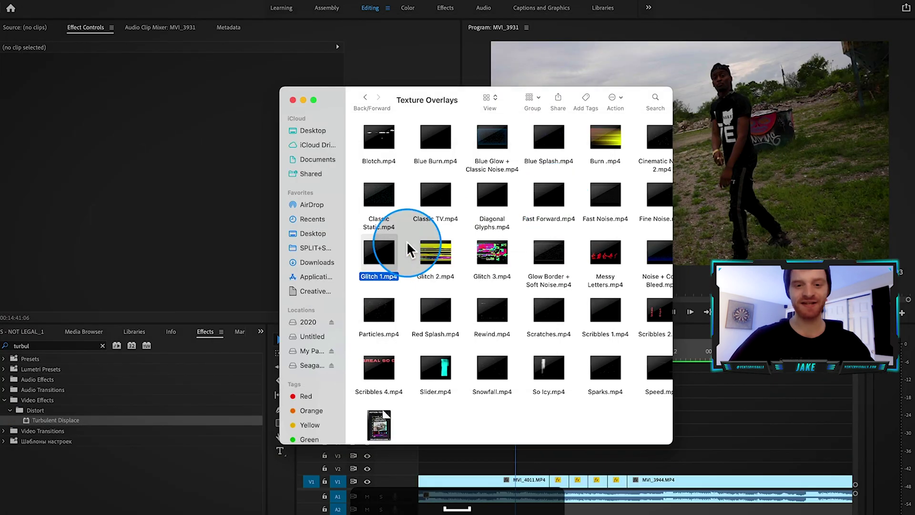
Drag Glitch 1.mp4 into the sequence, delete its unneeded parts, and move the remainder to V2
left_click_drag(397, 259, 473, 453)
left_click(600, 494)
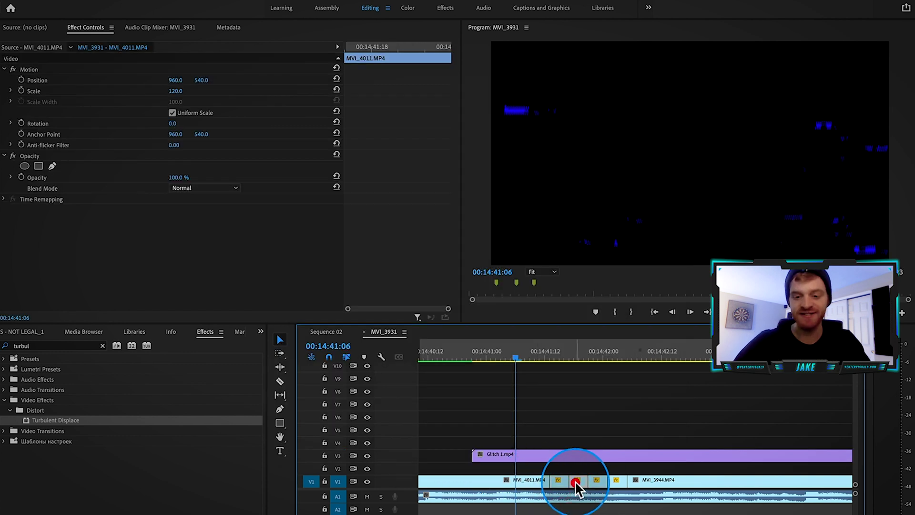
left_click(609, 472)
left_click(649, 464)
key("BackSpace")
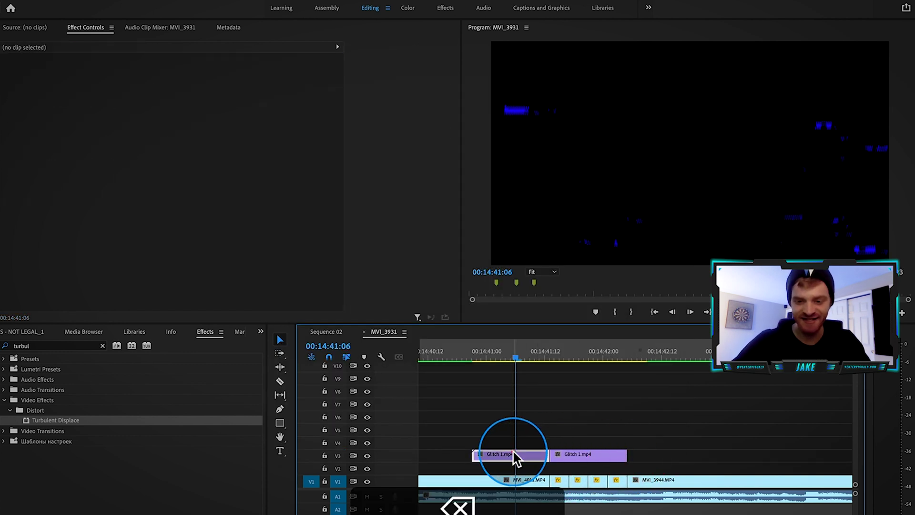
left_click(514, 456)
key("BackSpace")
left_click(584, 352)
left_click(593, 458)
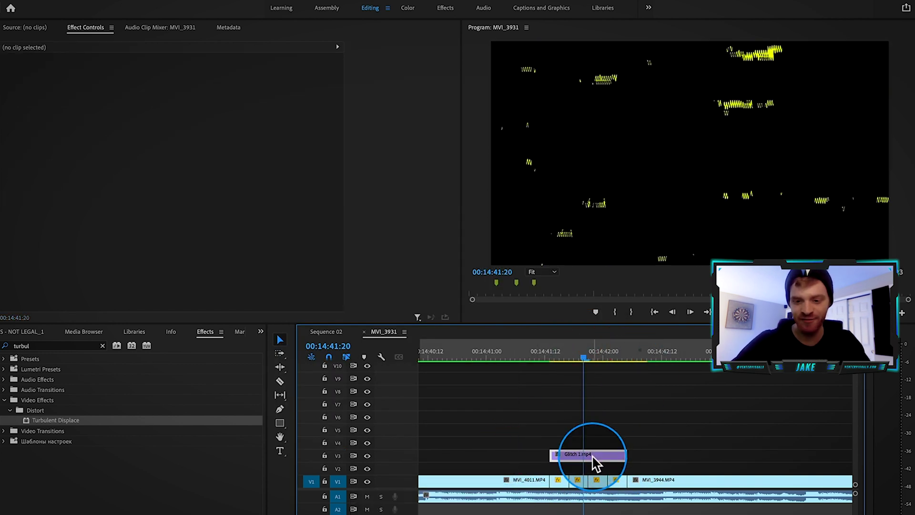
mouse_move(593, 458)
left_mouse_down()
mouse_move(633, 470)
mouse_move(589, 461)
mouse_move(592, 470)
left_mouse_up()
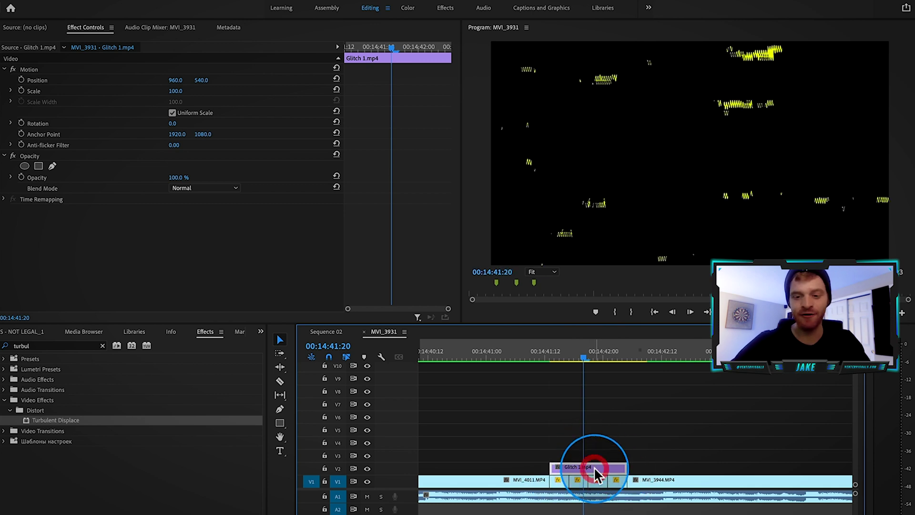
Set Glitch 1.mp4's blend mode to Screen and play back the stutter with the overlay
left_click(193, 189)
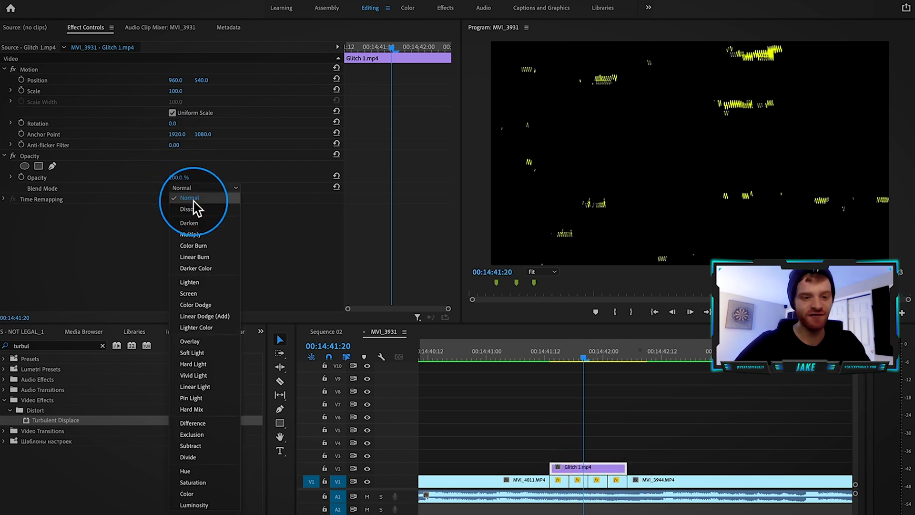
left_click(194, 293)
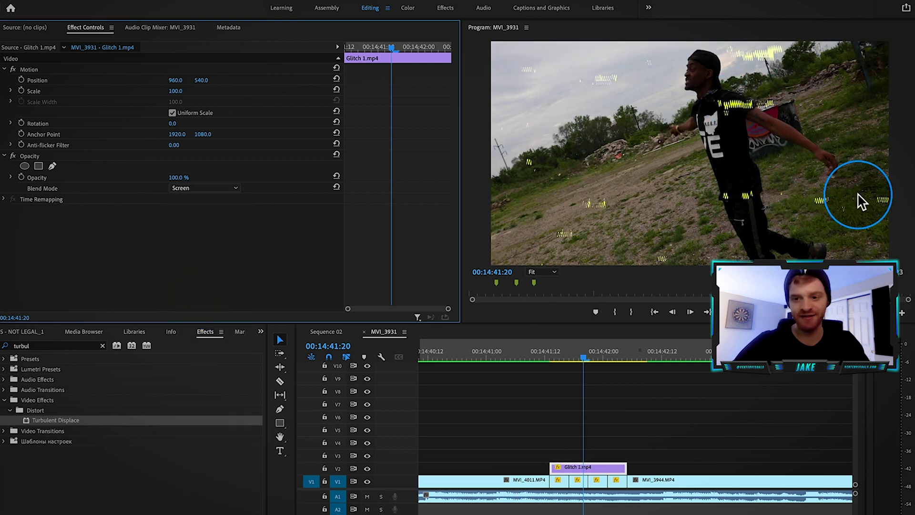
left_click_drag(615, 353, 444, 377)
key("minus")
key("minus")
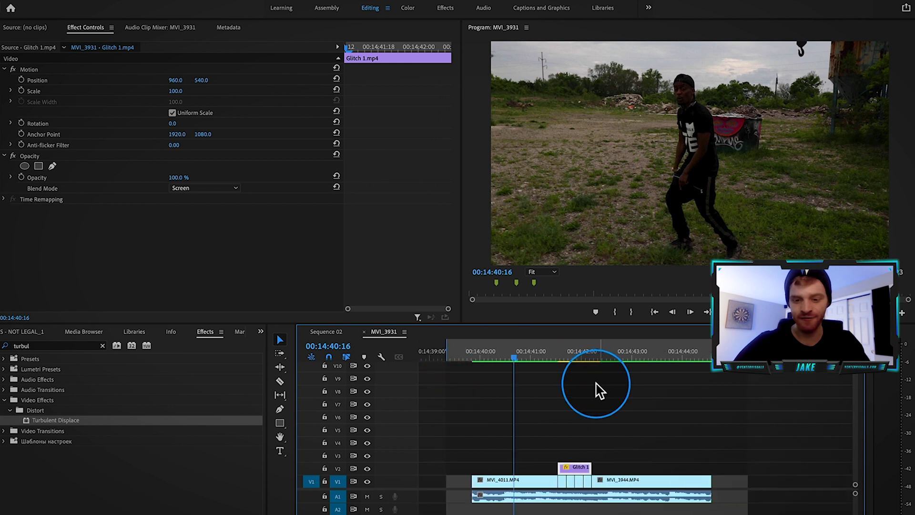
key("space")
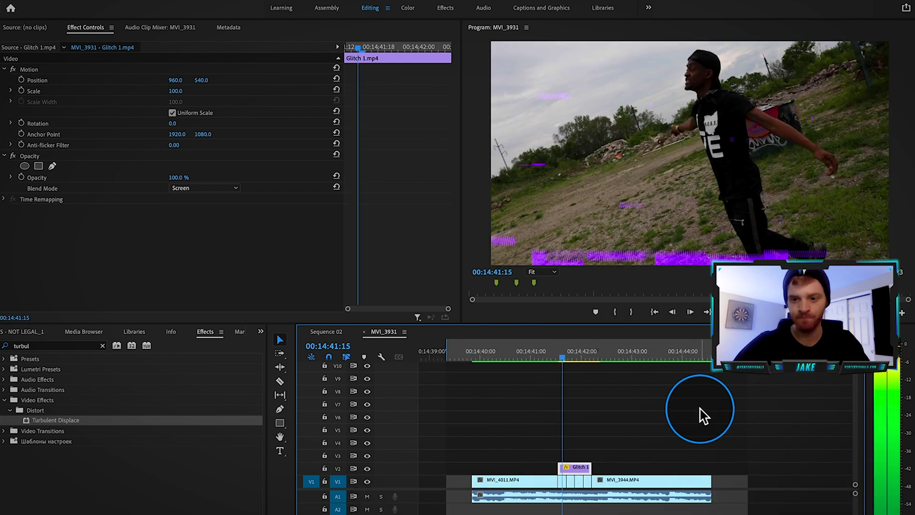
Inspect each stutter piece and the Glitch 1 overlay, then drag Glitch 2.mp4 in above it
left_click(545, 358)
key("equal")
key("equal")
left_click(595, 480)
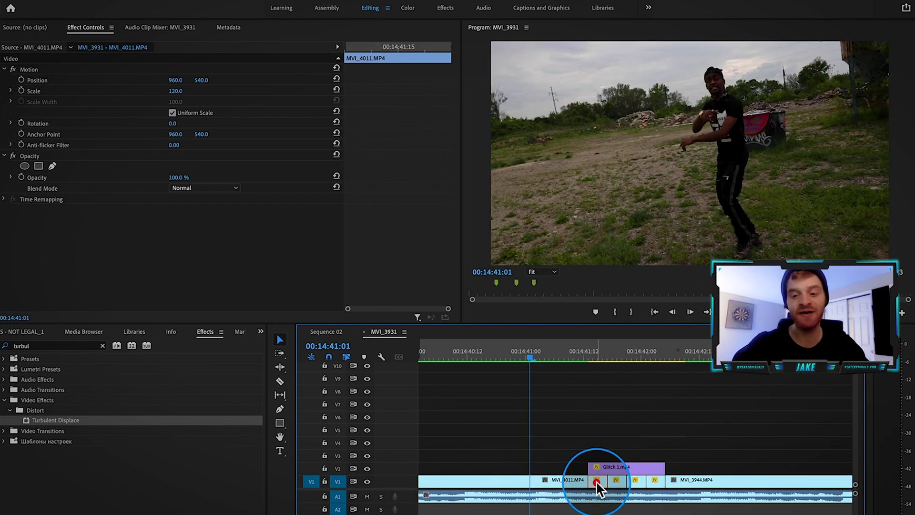
left_click(619, 481)
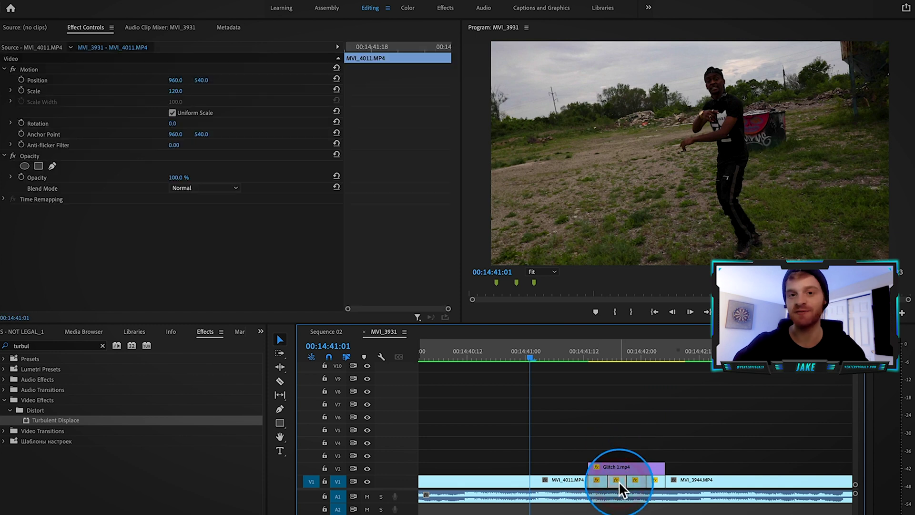
left_click(658, 480)
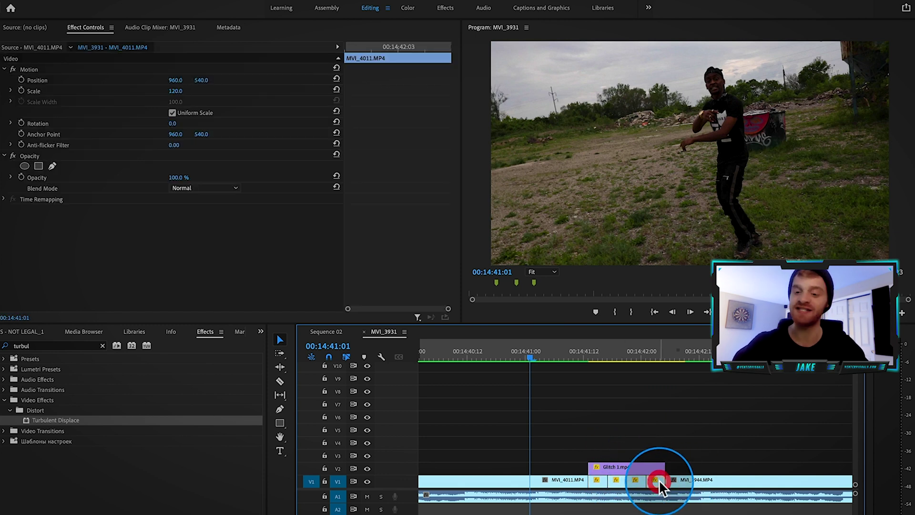
left_click(621, 467)
left_click(624, 441)
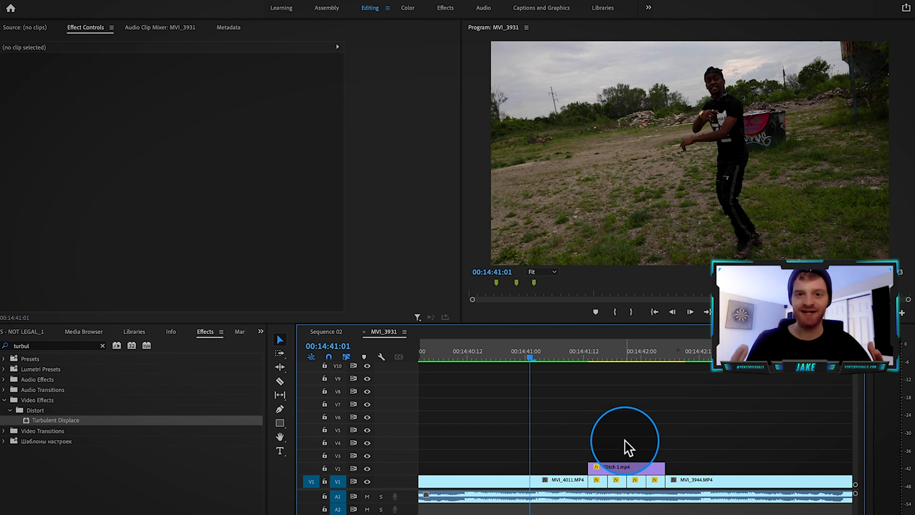
left_click(622, 467)
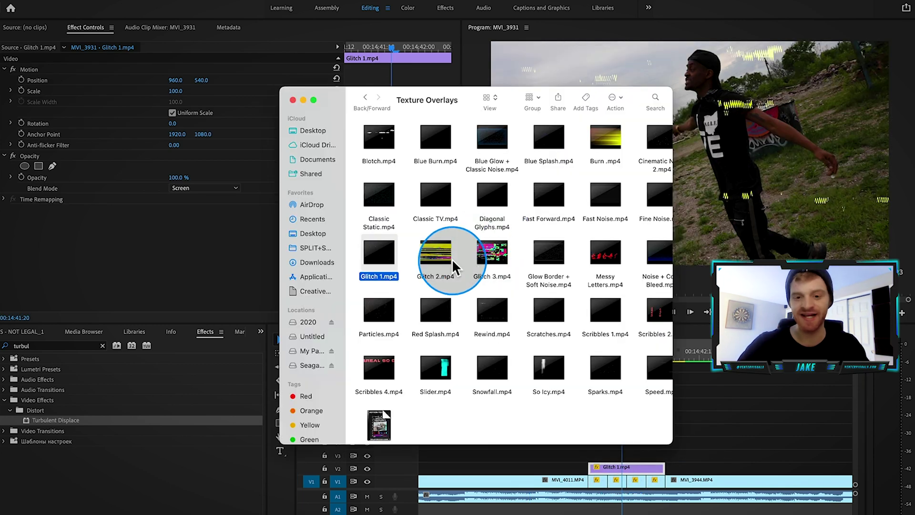
left_click_drag(454, 267, 592, 453)
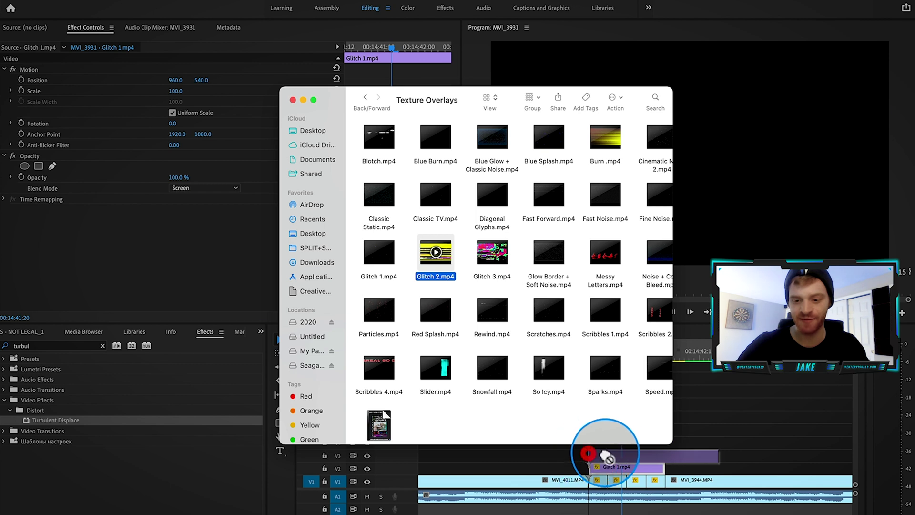
Drop Glitch 2.mp4 on V3, trim it to end with Glitch 1, and set it to Screen
left_click(634, 454)
left_click_drag(716, 455, 656, 456)
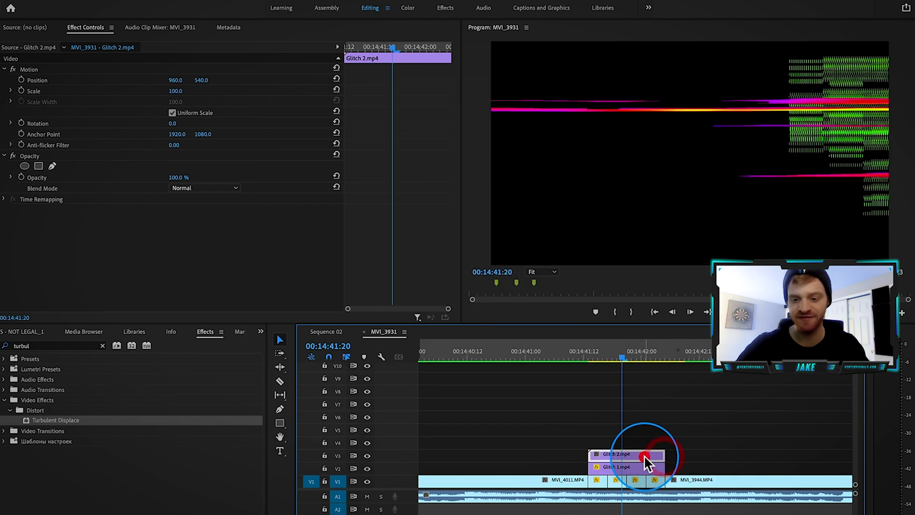
left_click(222, 187)
left_click(219, 292)
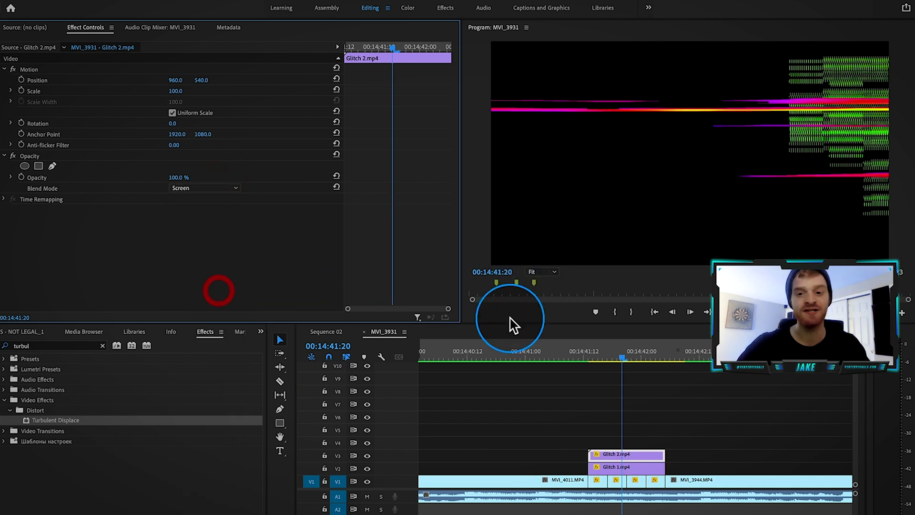
Play back the stutter with both overlays and scrub the glitch frames 00:14:41:20 to 00:14:42:02
left_click(564, 353)
left_click(468, 353)
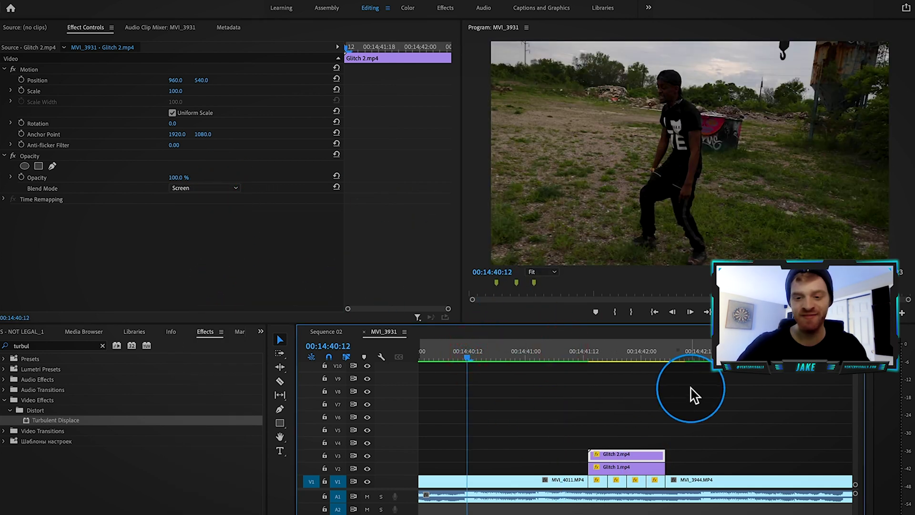
left_click(773, 409)
key("space")
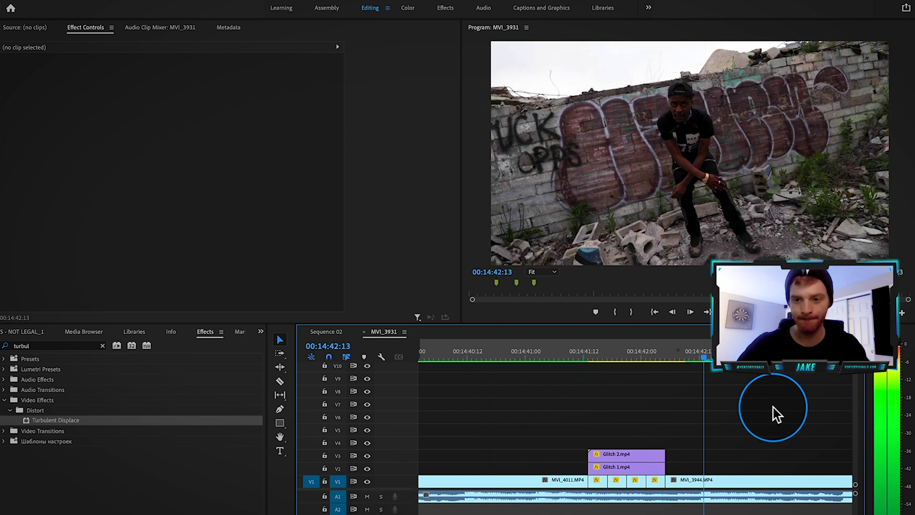
left_click(651, 363)
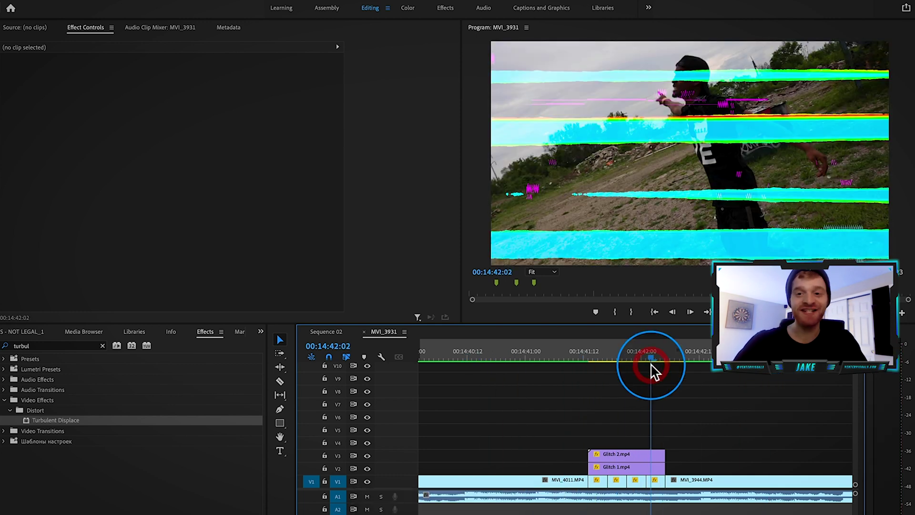
left_click(623, 355)
left_click_drag(628, 356, 651, 355)
key("minus")
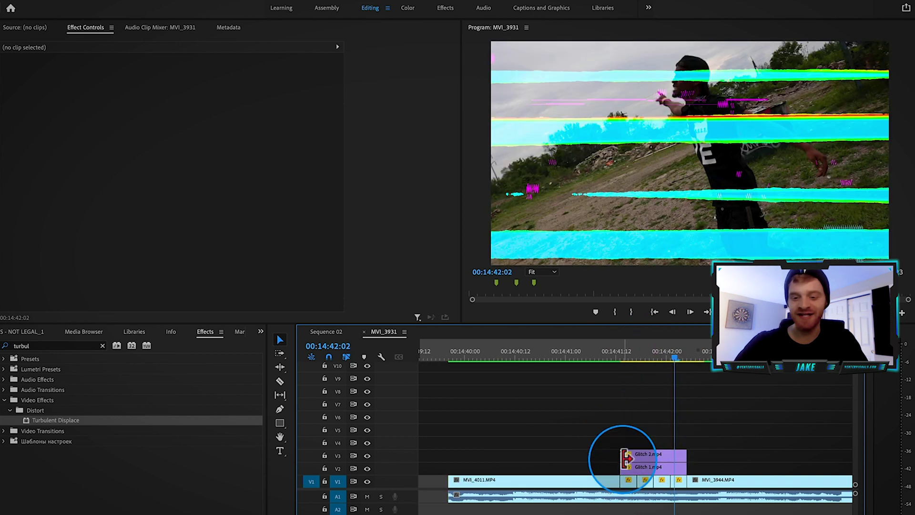
Cut a new short piece from MVI_4011 before the stutter and reverse its speed
left_click(610, 482)
key("c")
left_click(602, 481)
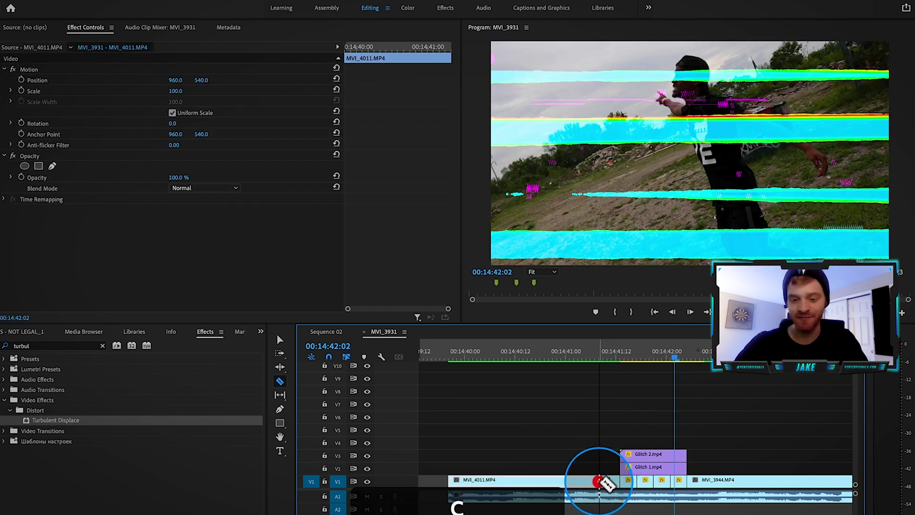
key("v")
left_click(615, 479)
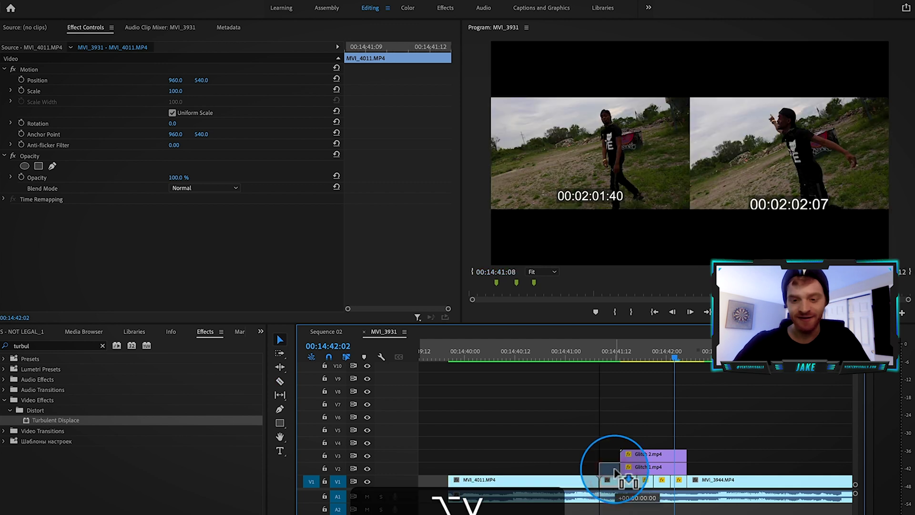
key("alt+super+r")
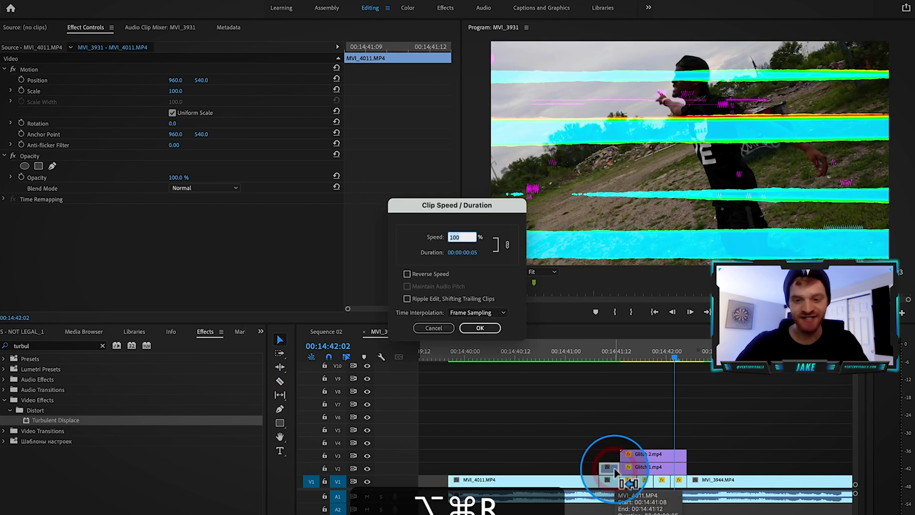
left_click(406, 273)
left_click(485, 327)
Alt-drag a copy of the reversed piece into the stutter and ripple delete the V1 gap
left_click(632, 481, "alt")
left_click_drag(634, 486, 684, 488)
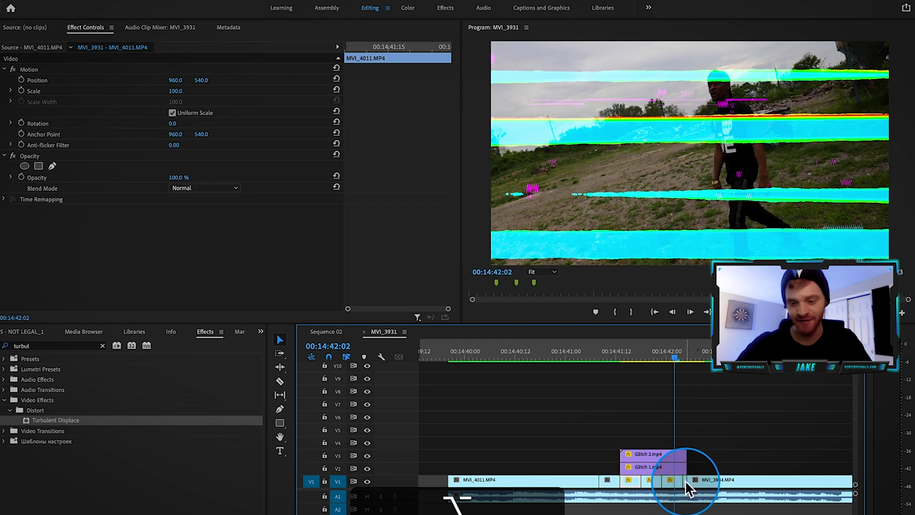
key("alt+BackSpace")
Set the piece at 00:14:41:15 to Scale 127 and paste its Motion onto the last stutter piece
left_click(256, 102)
left_click(180, 91)
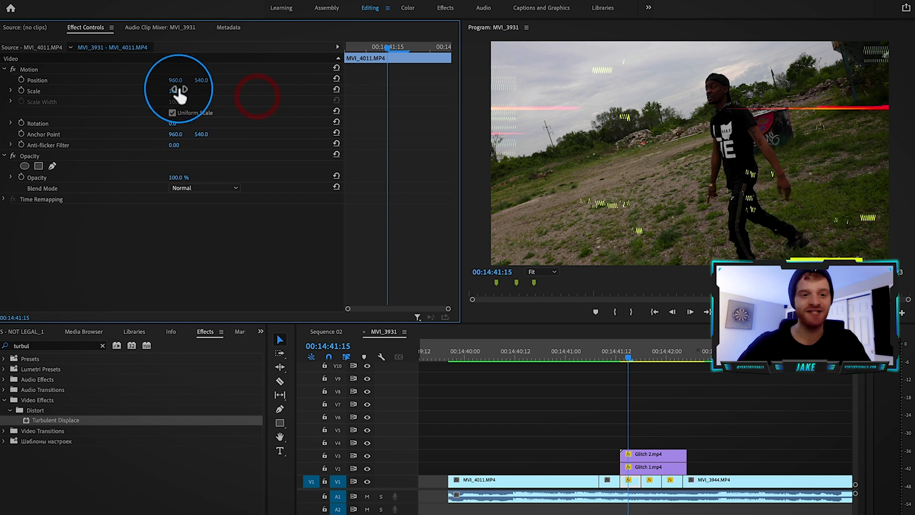
left_click_drag(180, 91, 189, 92)
left_click(143, 71)
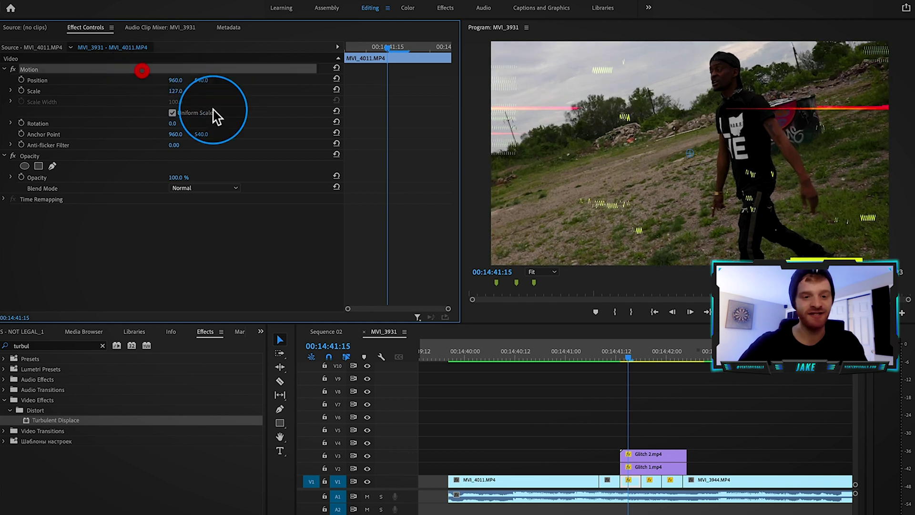
key("super+c")
left_click(646, 472)
key("super+v")
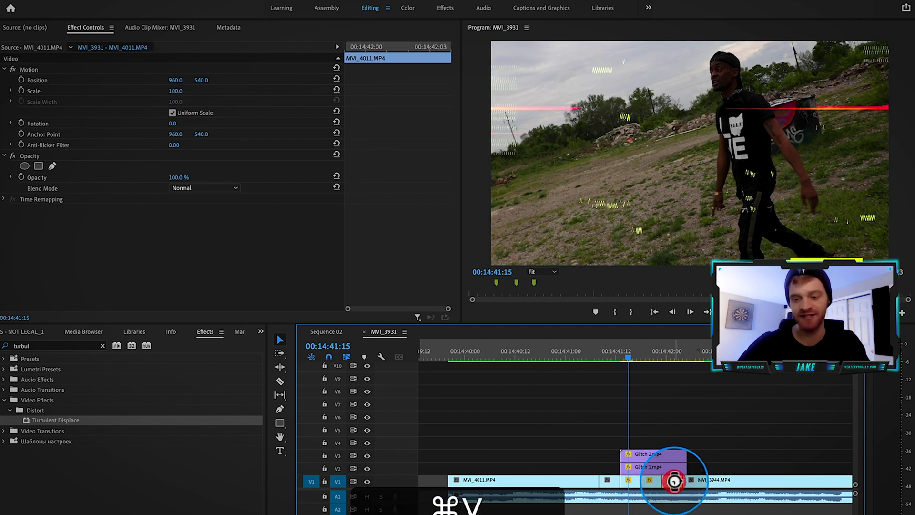
left_click(654, 476)
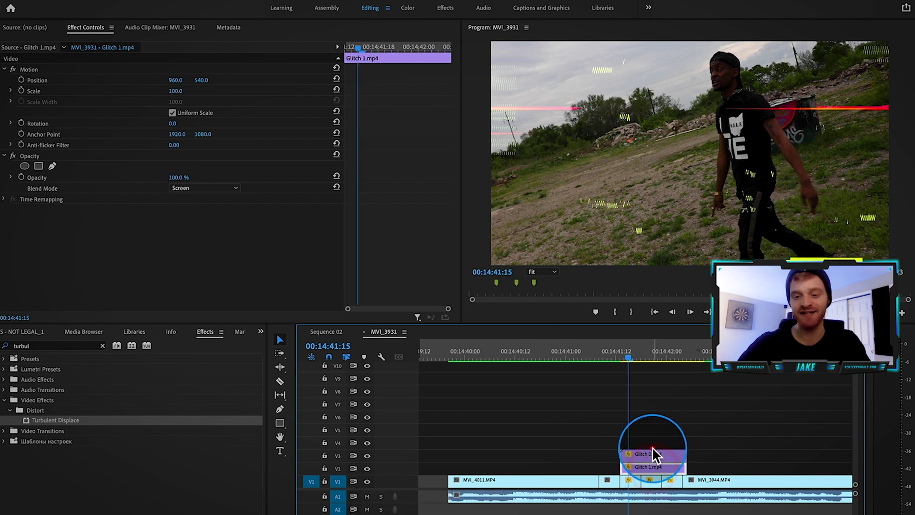